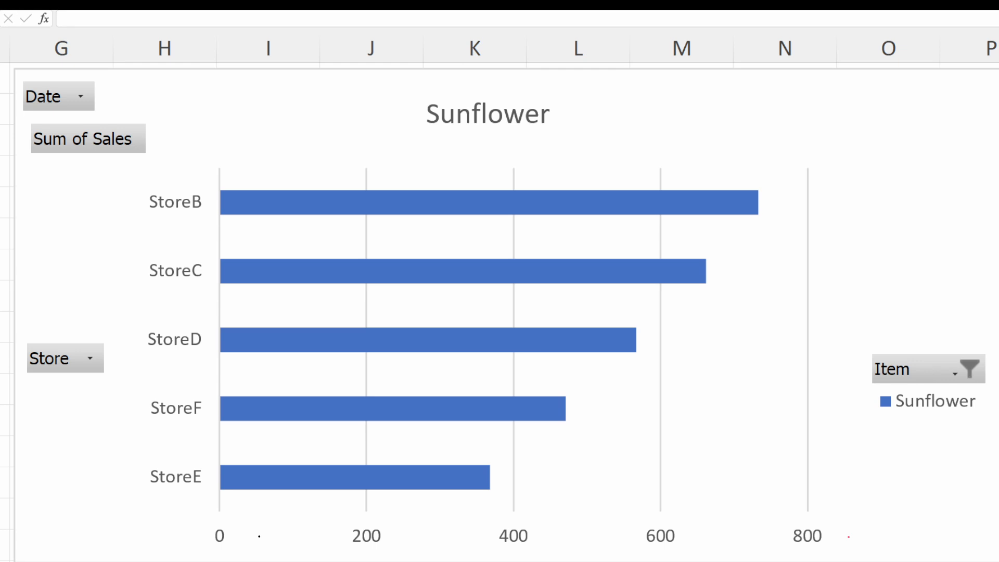
drag(848, 536, 326, 515)
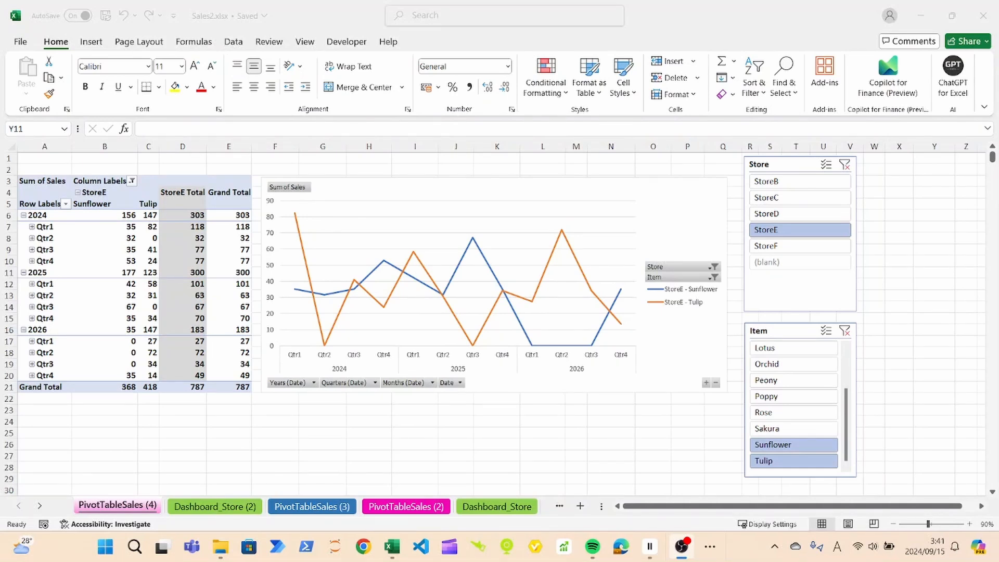
Use the Store slicer to view the chart for StoreD, StoreC, StoreB, StoreC, StoreD and StoreE in turn.
click(805, 214)
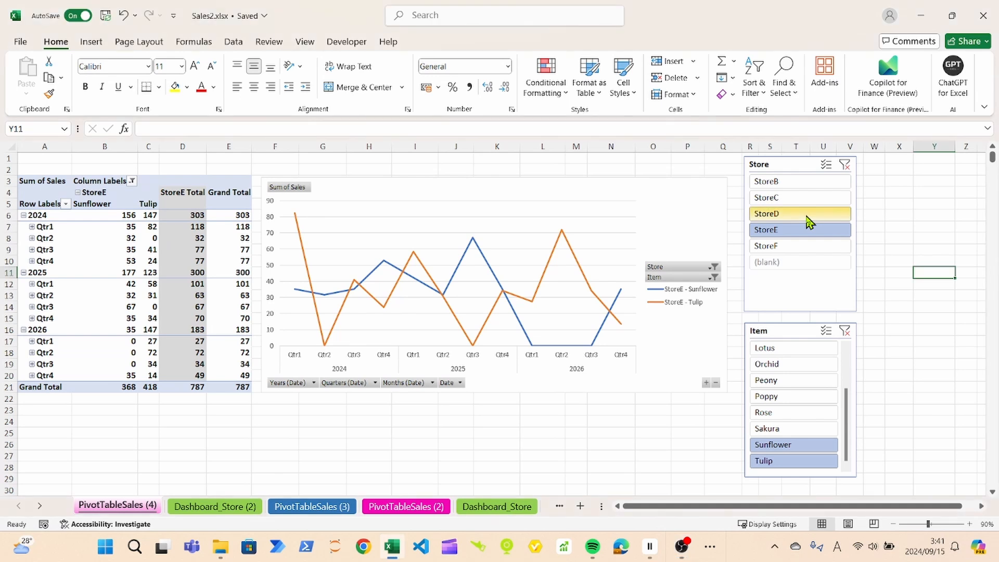
click(806, 202)
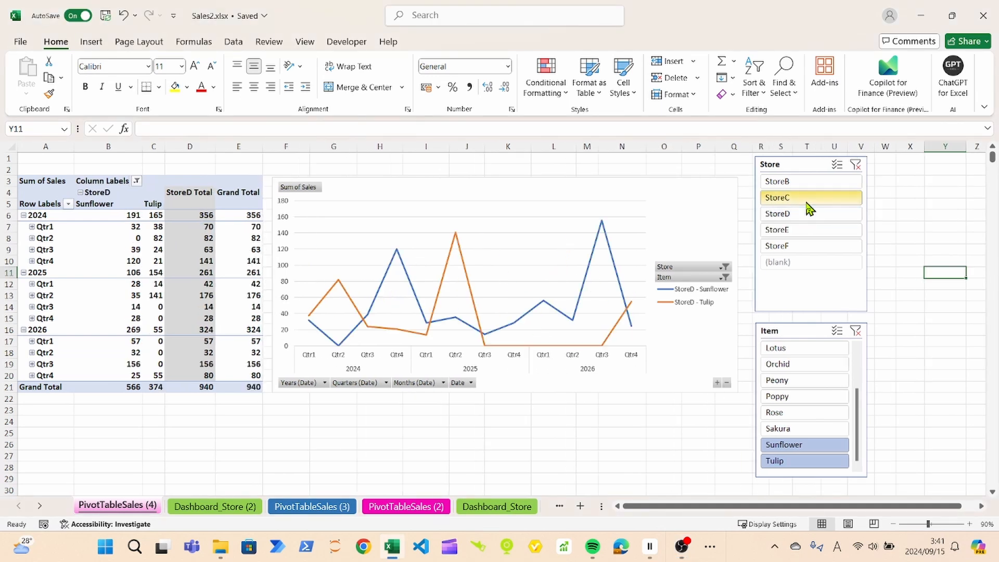
click(810, 189)
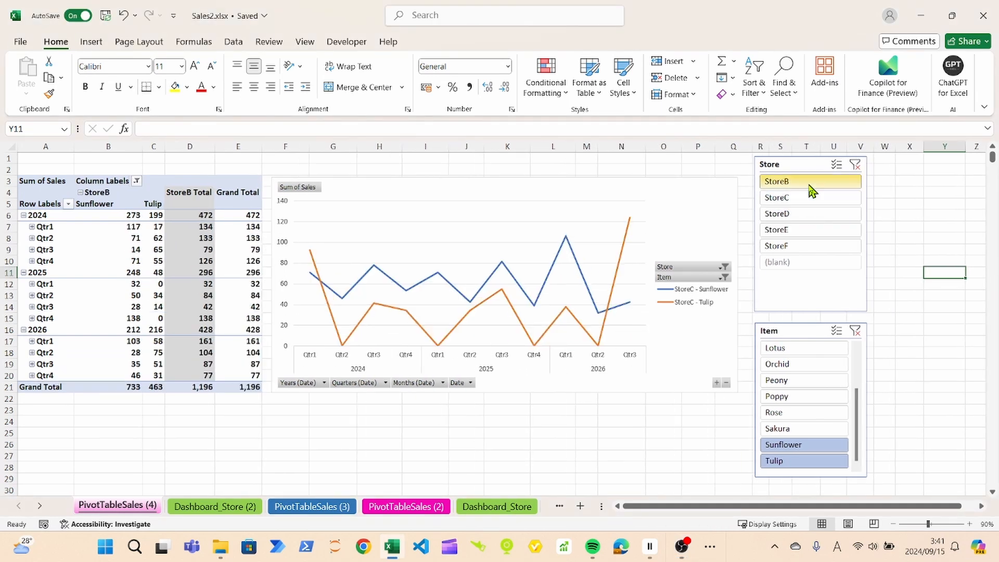
click(810, 198)
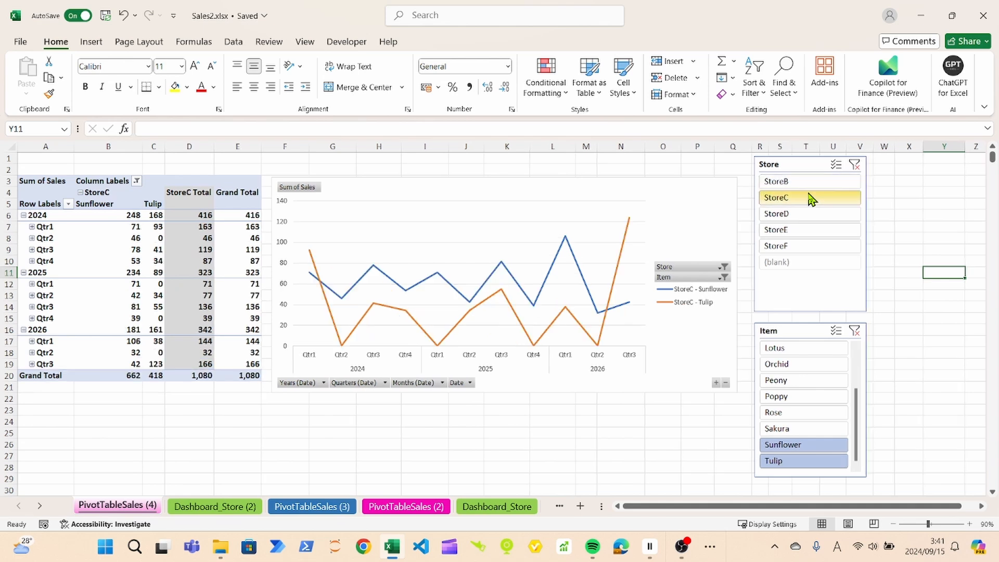
click(811, 214)
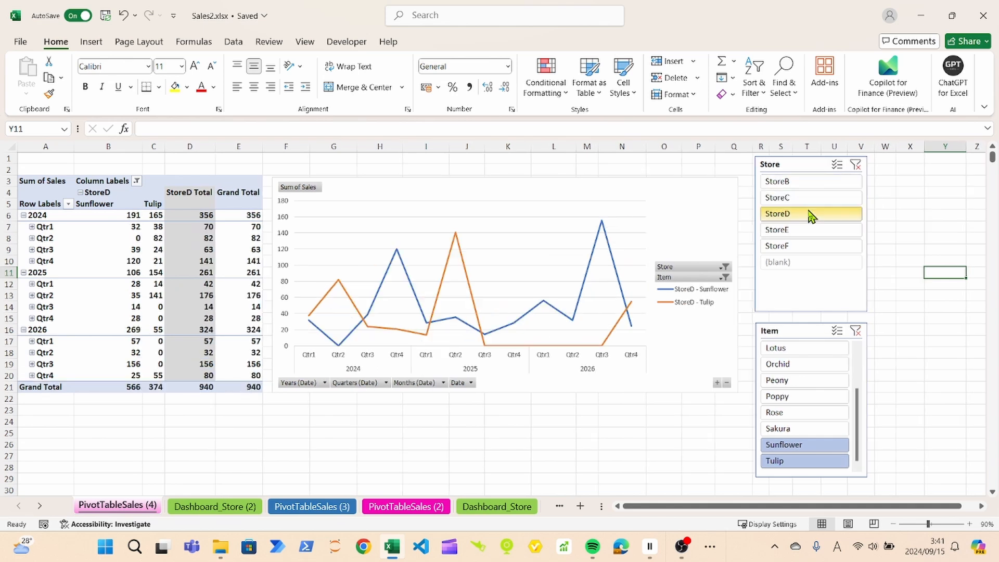
click(809, 231)
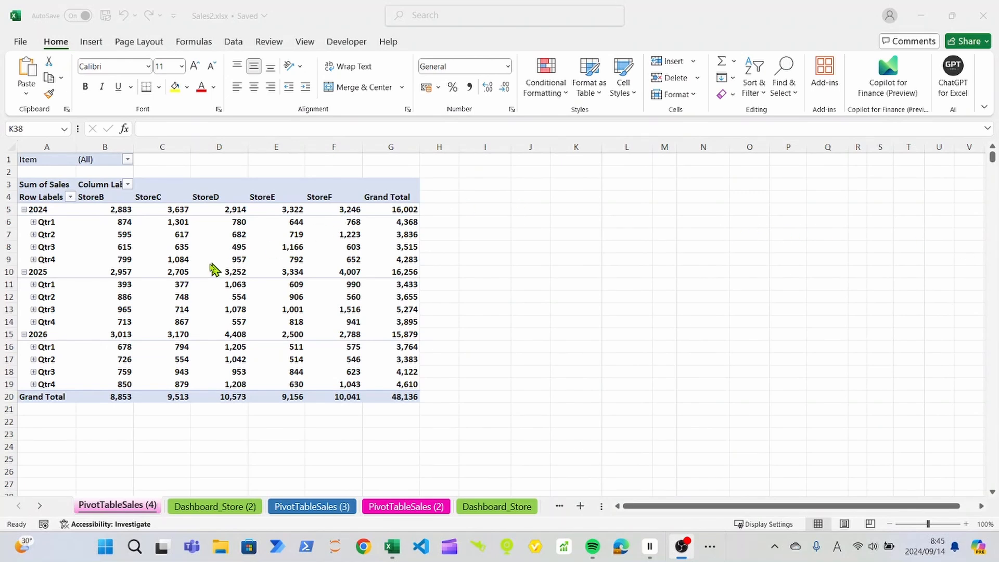
Insert a PivotChart of the basic Line type based on the sales pivot table.
click(55, 211)
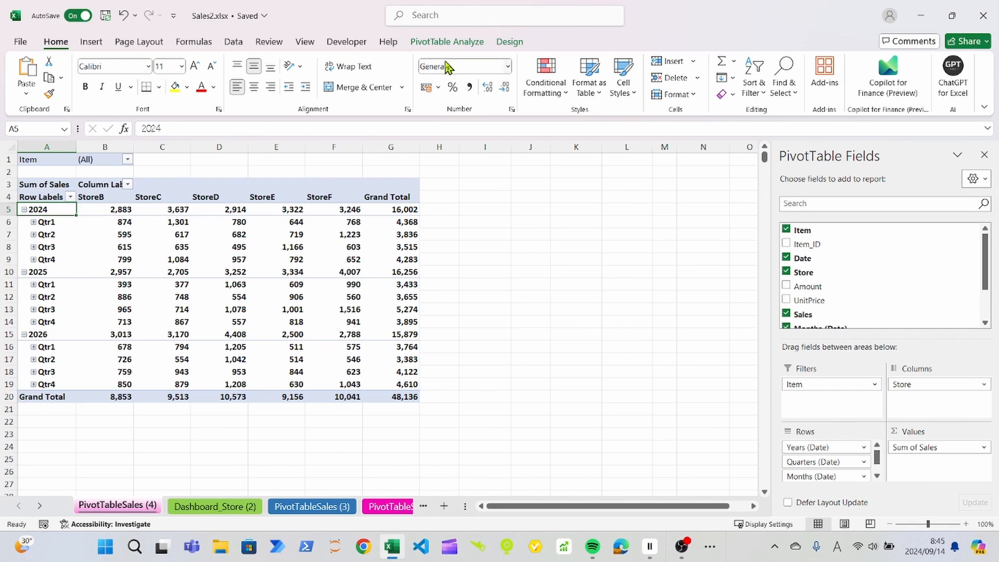
click(456, 51)
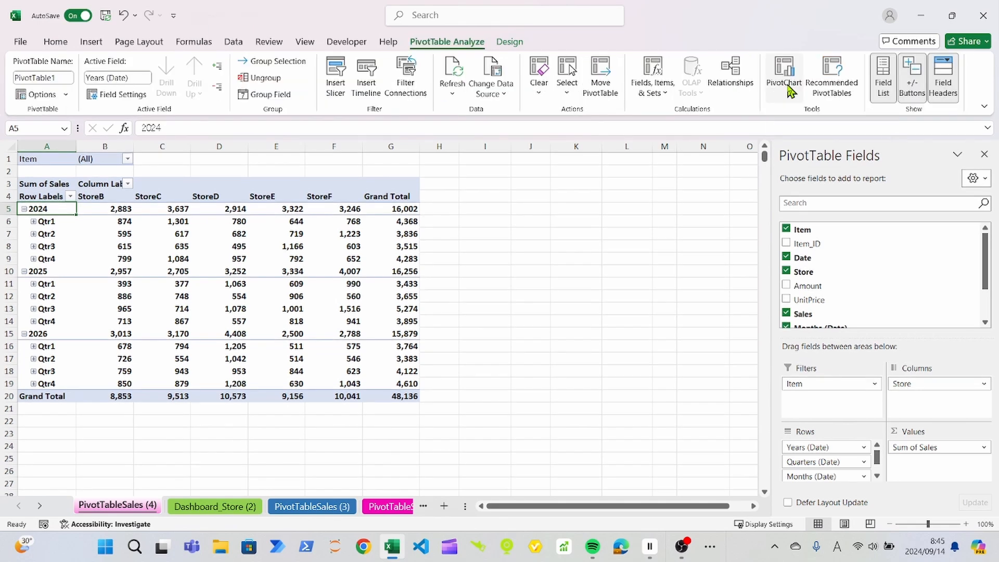
click(788, 88)
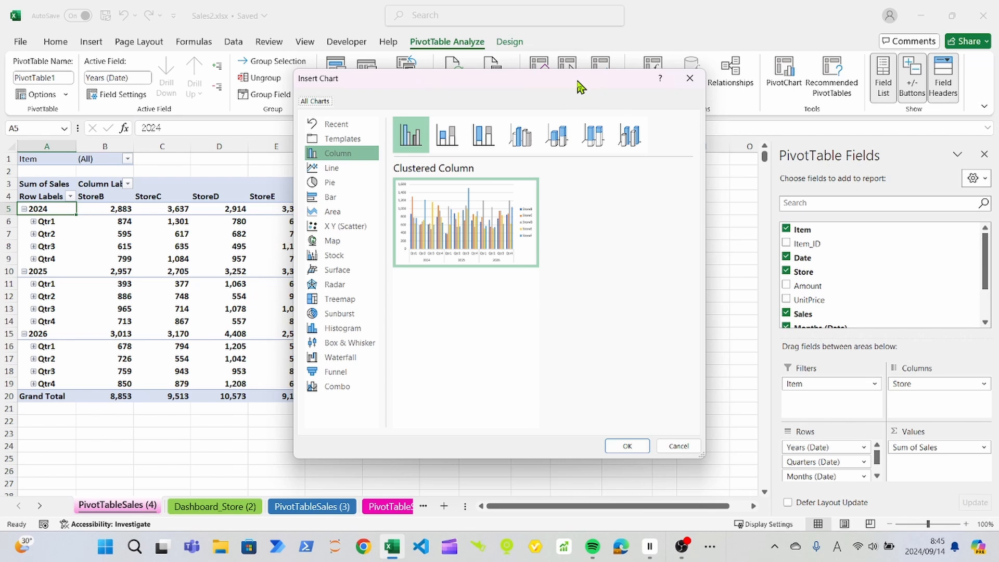
drag(580, 87, 653, 85)
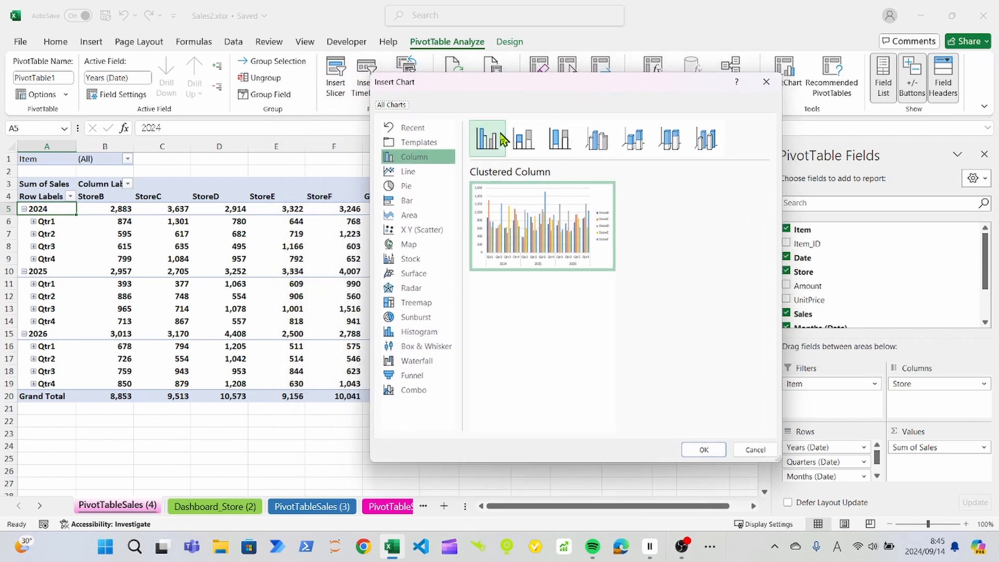
mouse_move(499, 202)
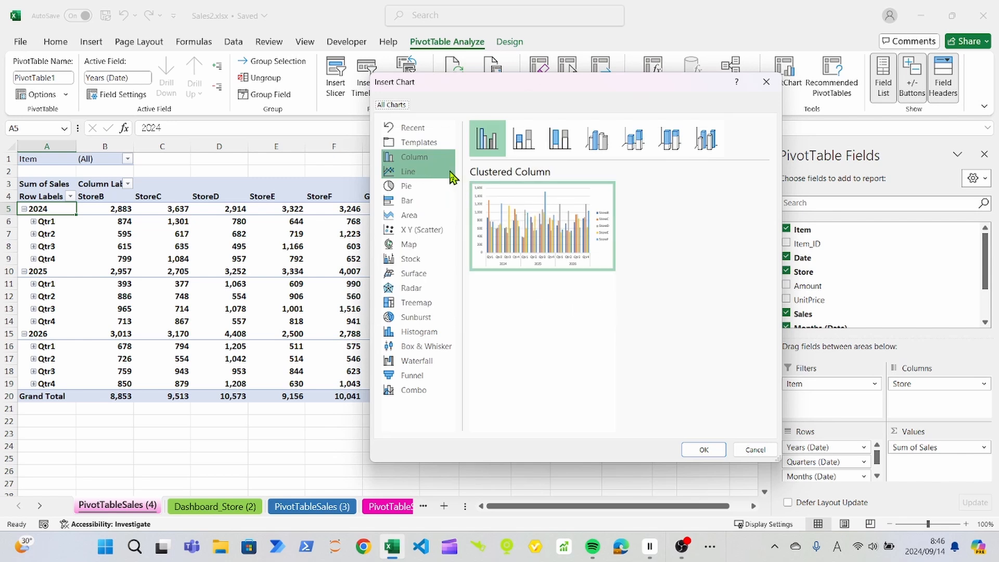
mouse_move(514, 230)
click(411, 175)
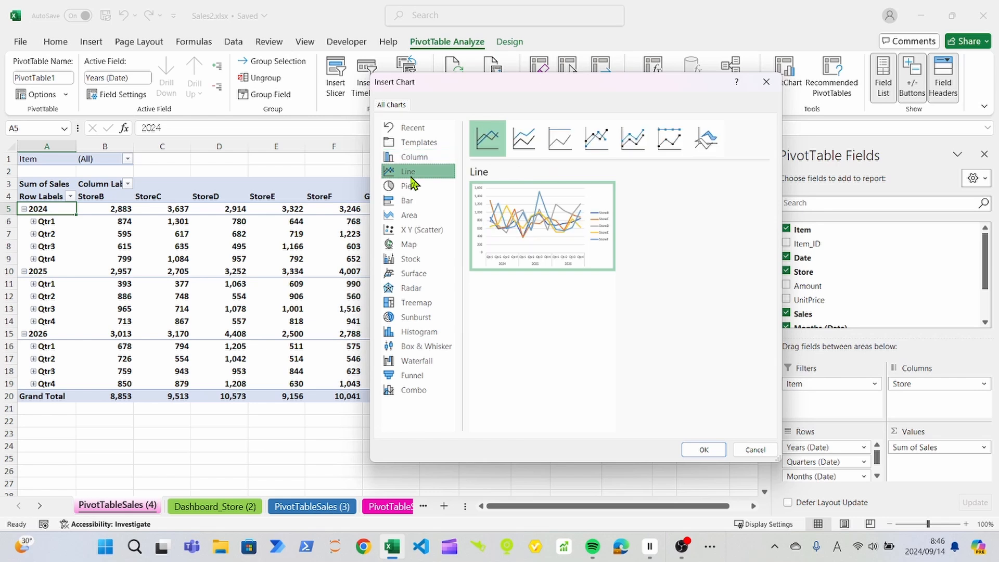
click(437, 193)
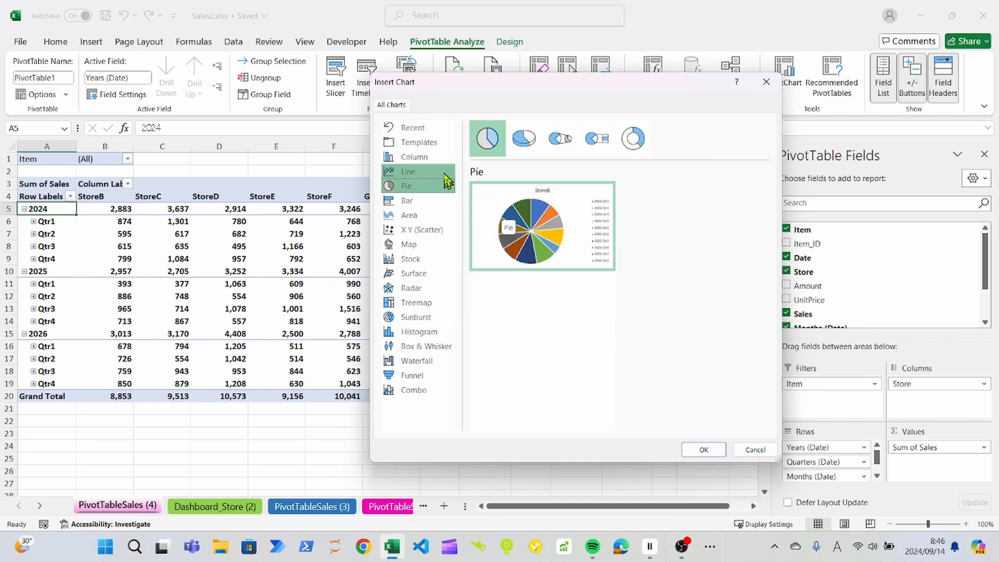
click(446, 174)
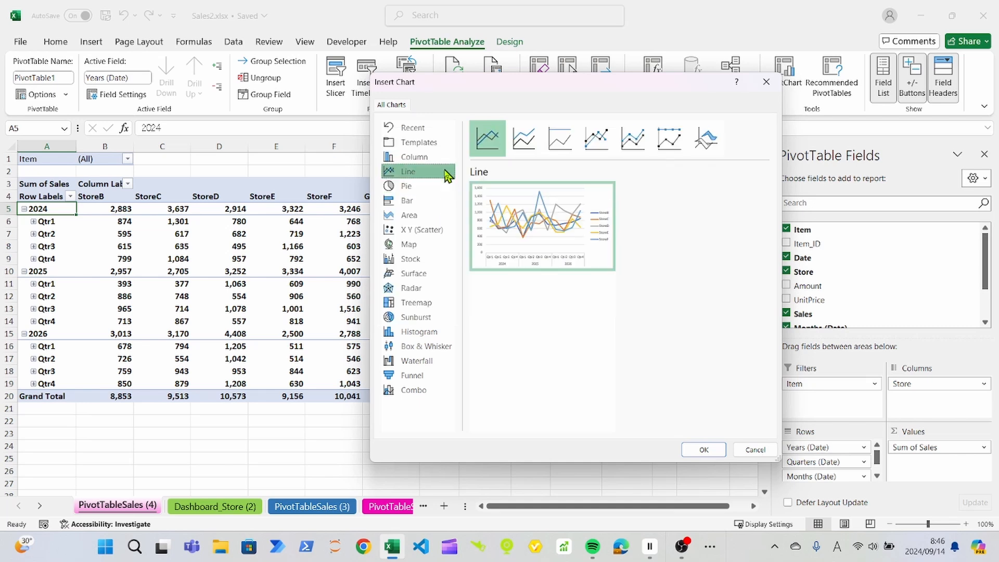
mouse_move(525, 207)
click(701, 451)
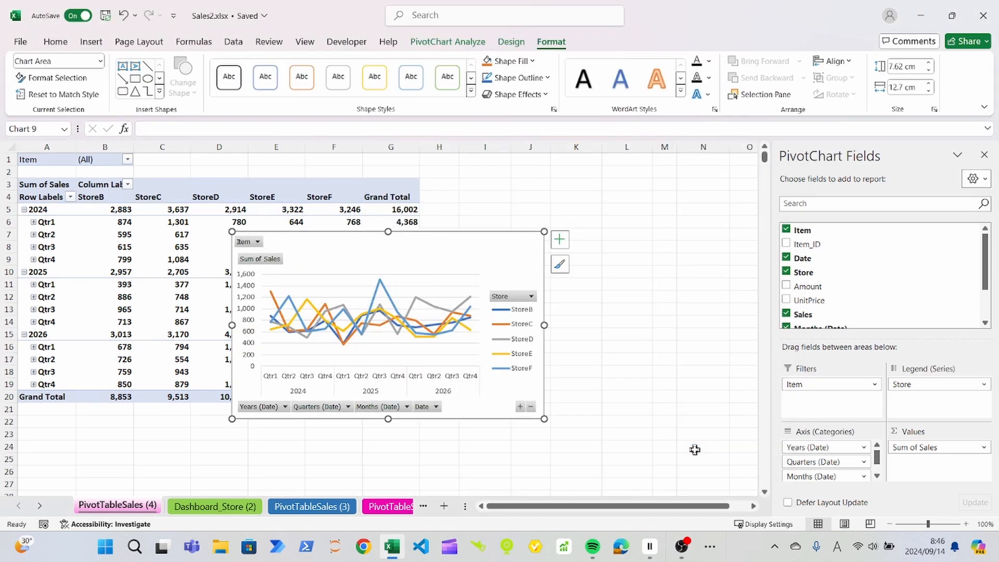
Move the line chart beside the pivot table and enlarge its height to about 8.59 cm.
drag(463, 235, 654, 191)
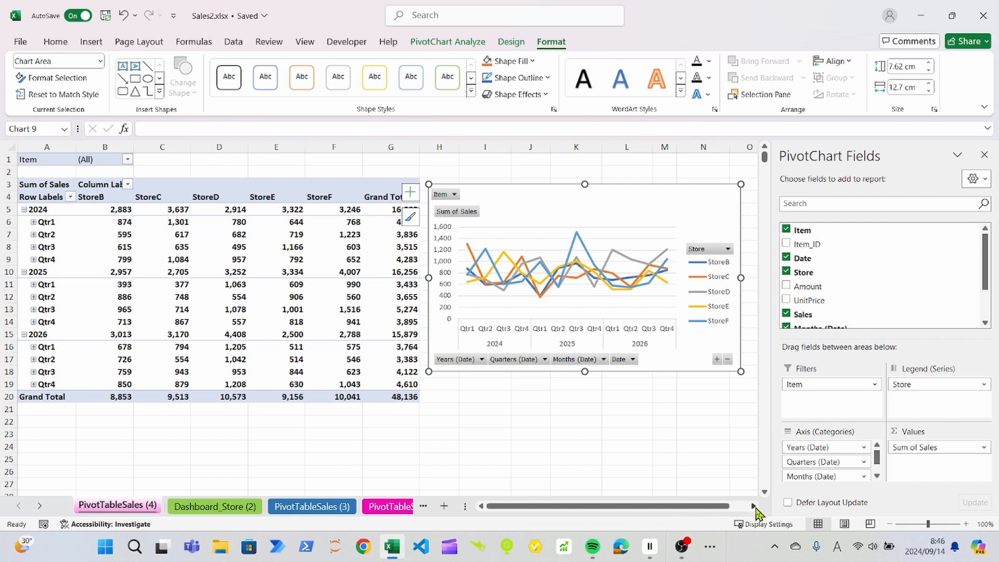
drag(583, 372, 584, 395)
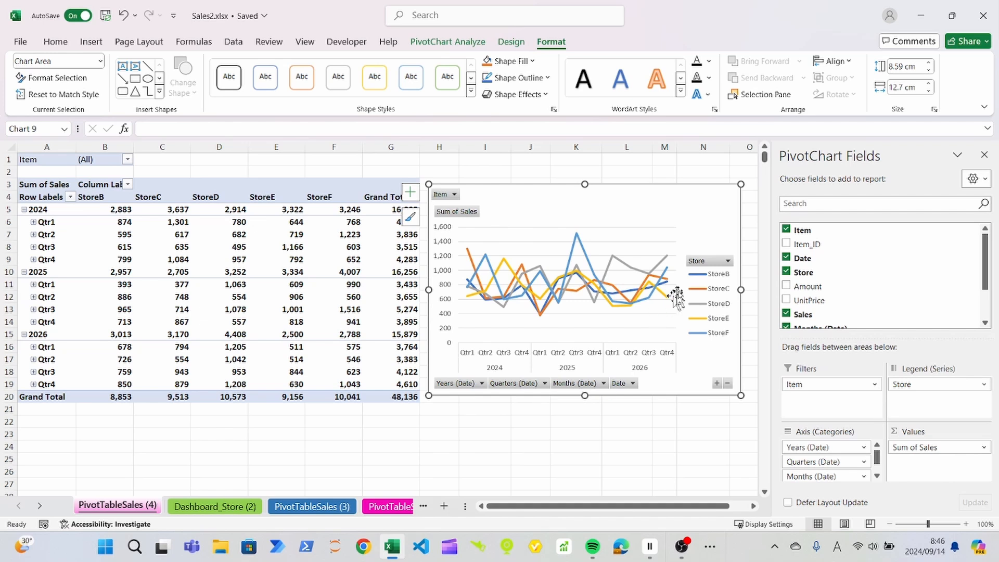
Try filtering the chart's Store field to show only StoreB, and undo the filter.
click(727, 262)
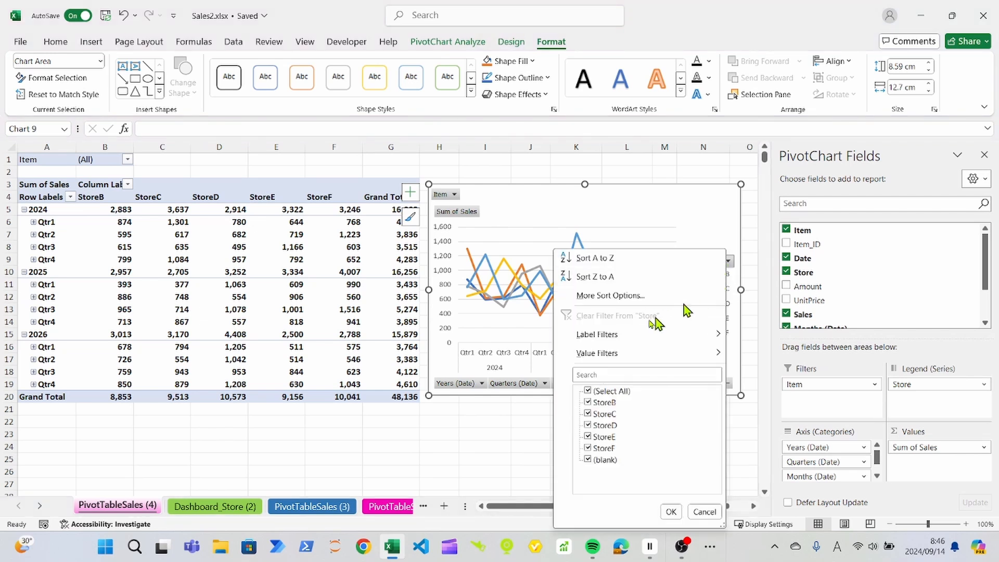
click(588, 391)
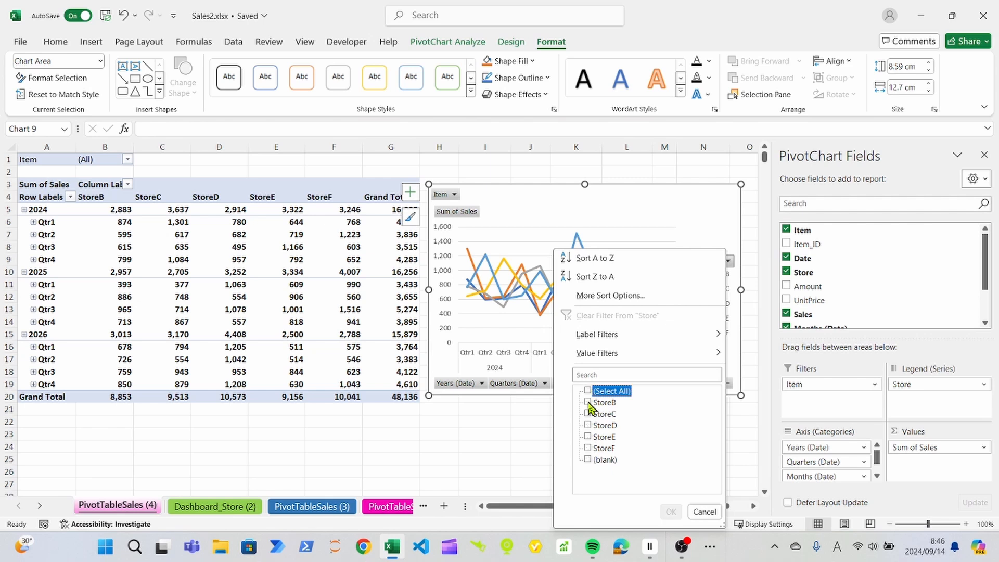
click(588, 403)
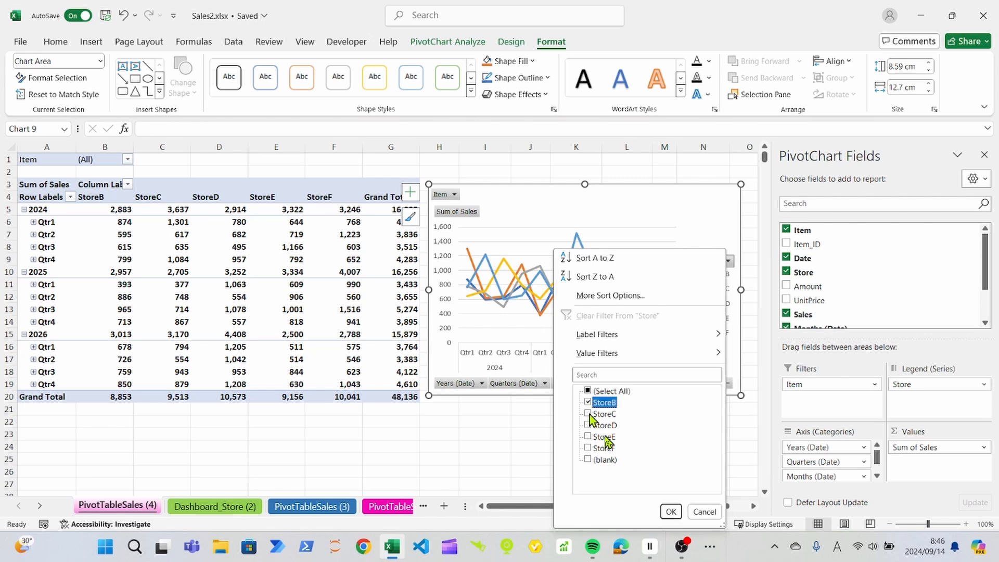
click(669, 512)
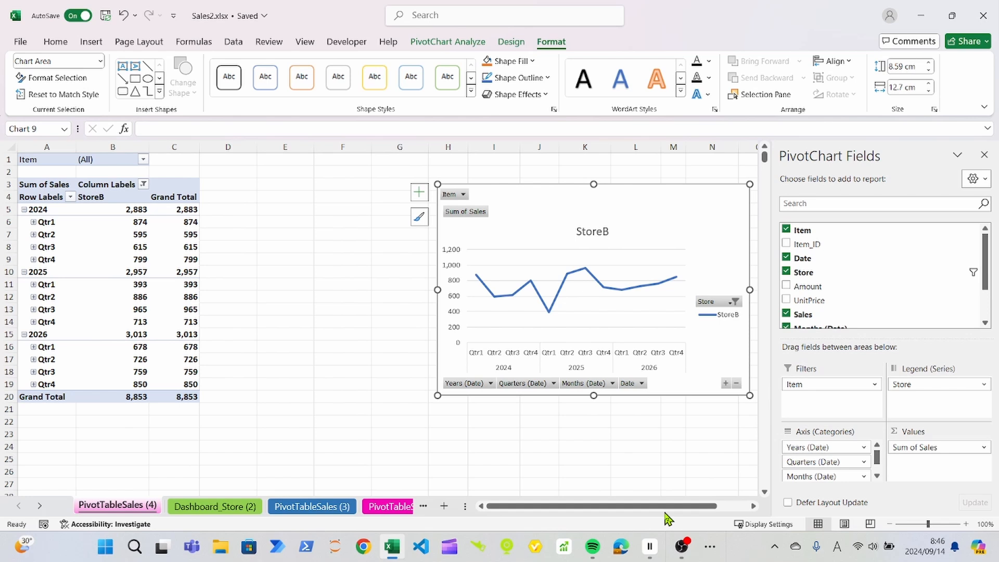
key(ctrl+z)
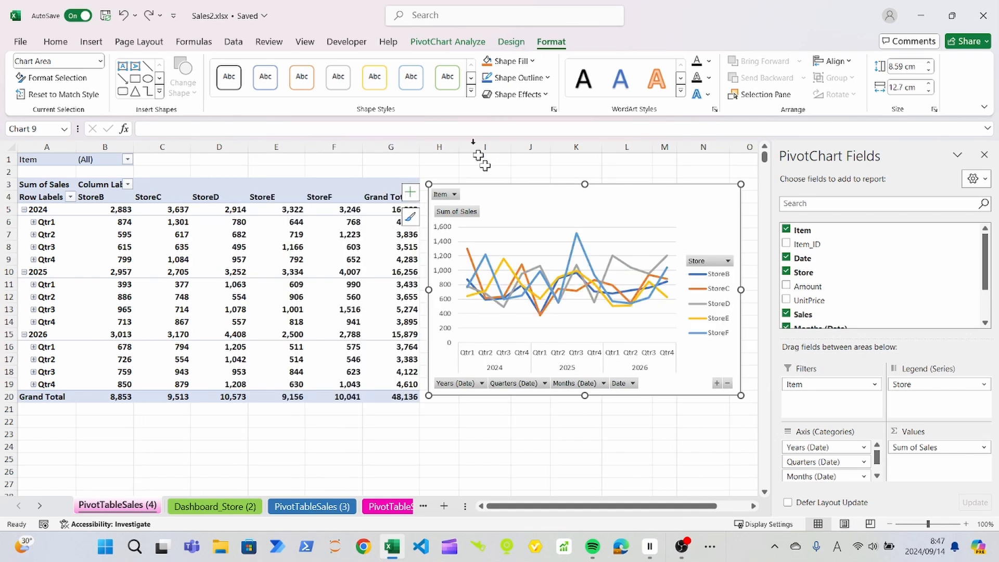
Insert a slicer for the Store field and place it beside the line chart, clear of the pivot table.
click(448, 41)
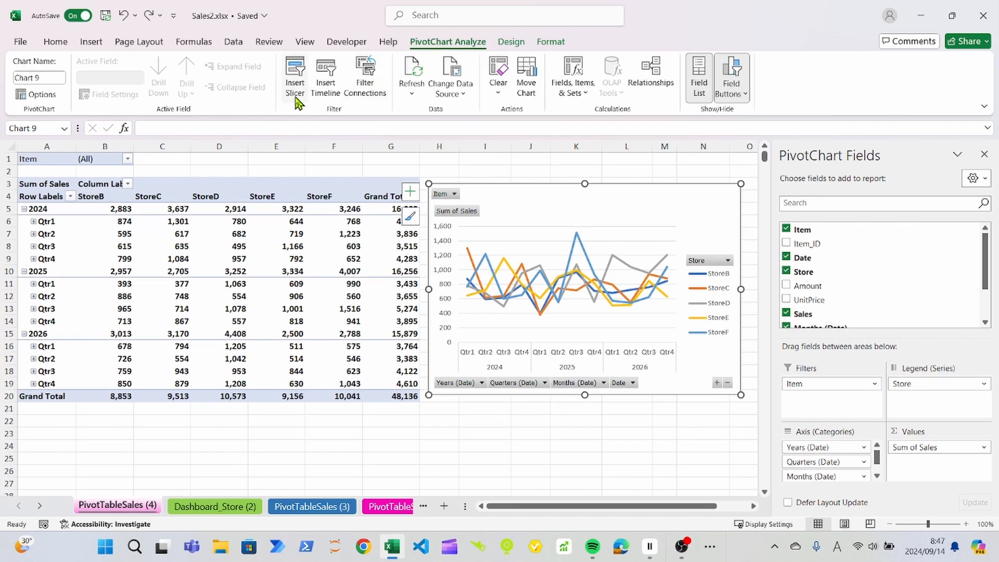
click(295, 88)
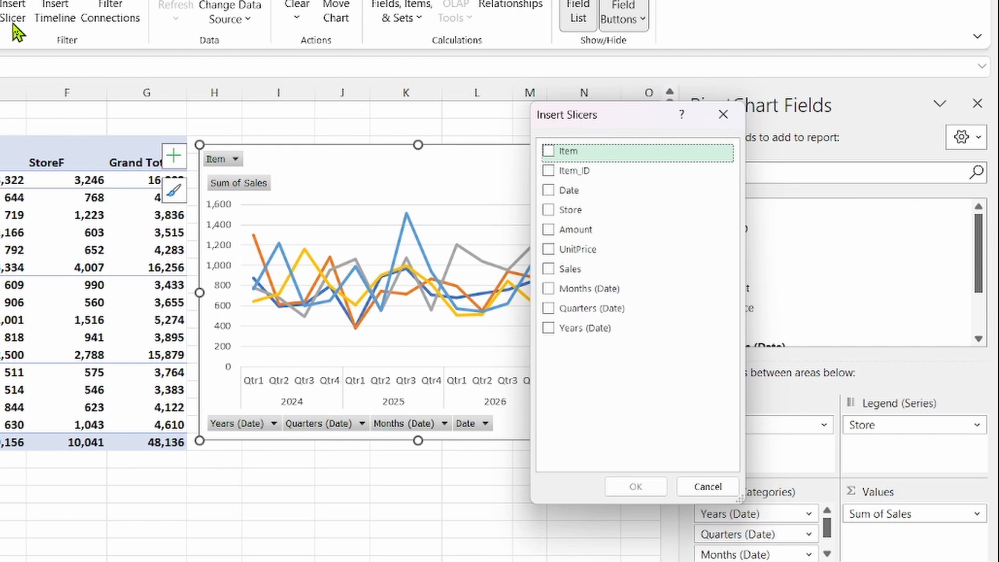
click(550, 215)
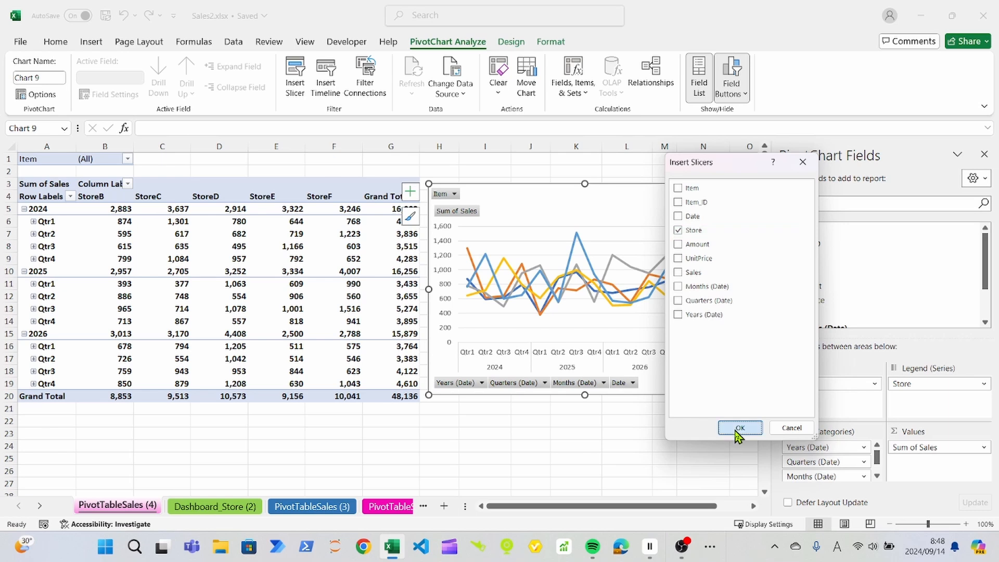
click(738, 429)
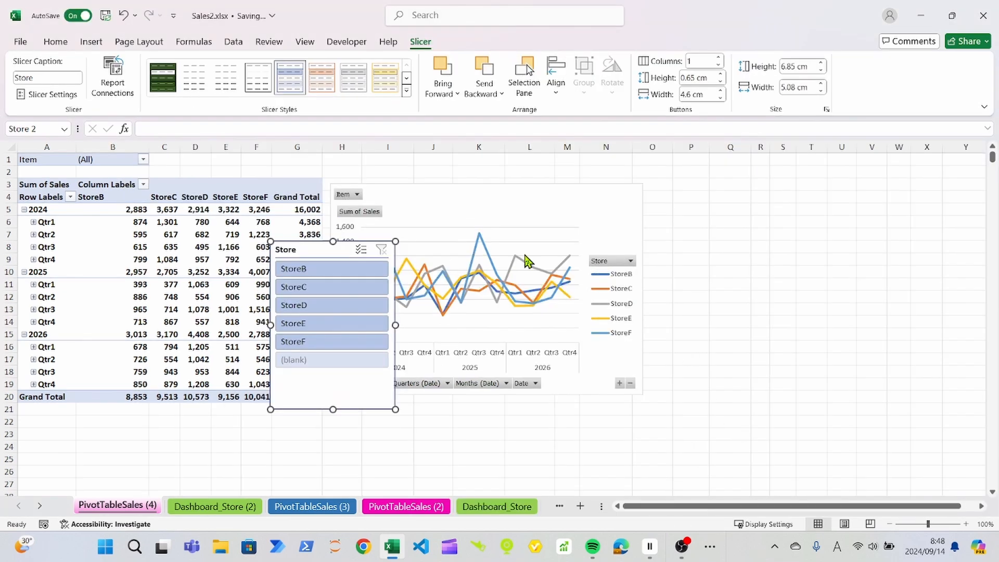
drag(323, 243, 702, 164)
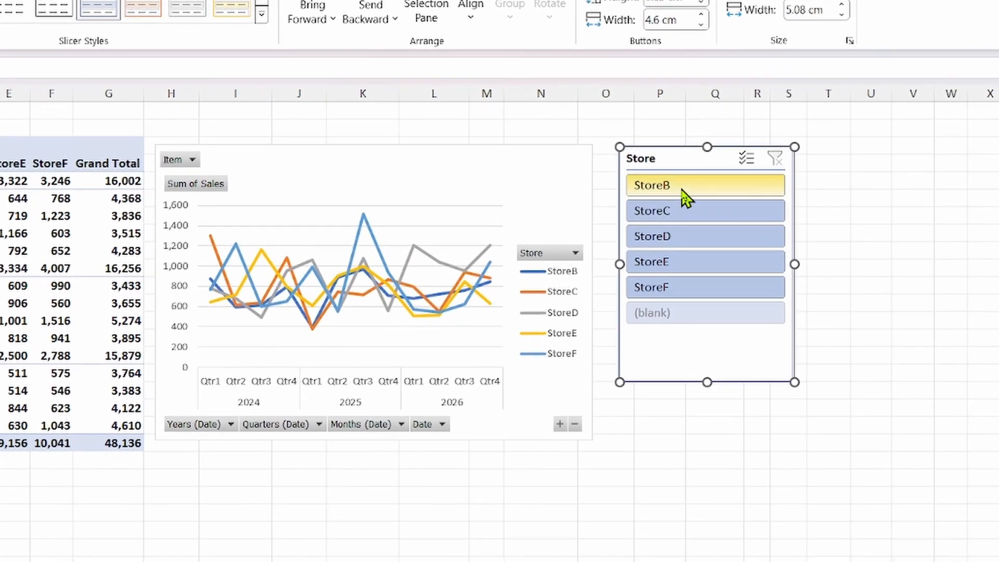
Filter the chart with the Store slicer to StoreB, StoreC, StoreD, StoreE and StoreB in turn, and add StoreC to the selection.
click(683, 193)
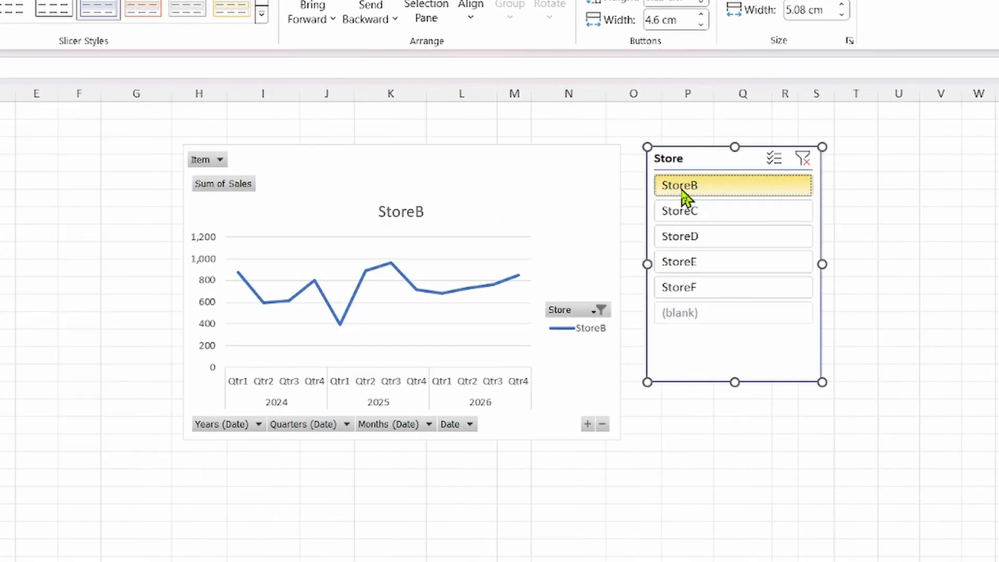
click(697, 217)
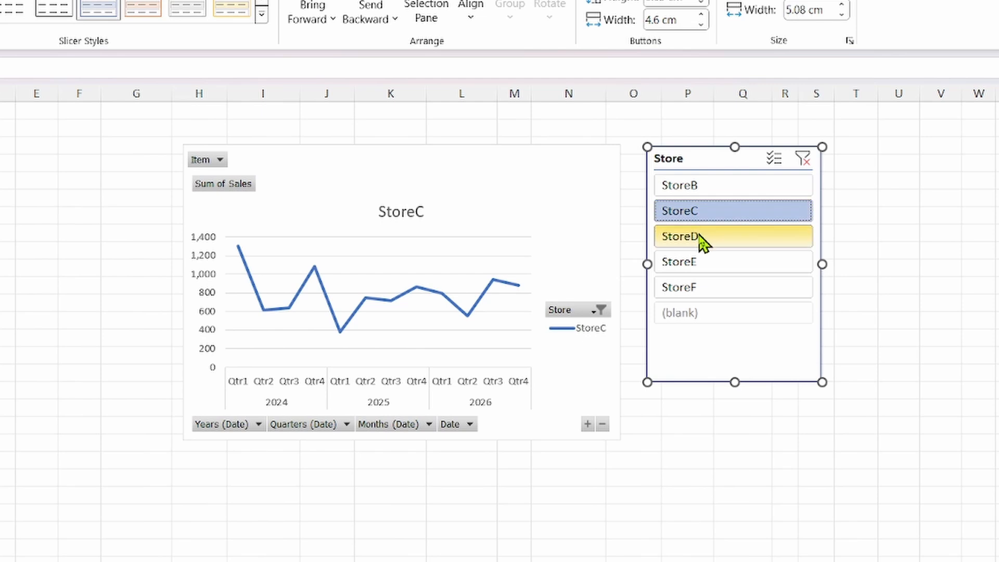
click(699, 236)
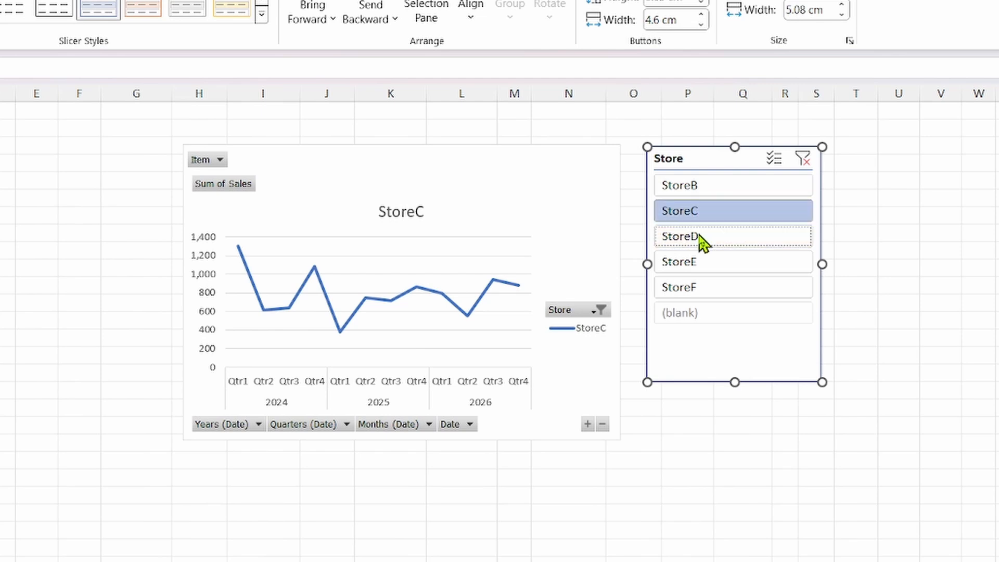
click(704, 269)
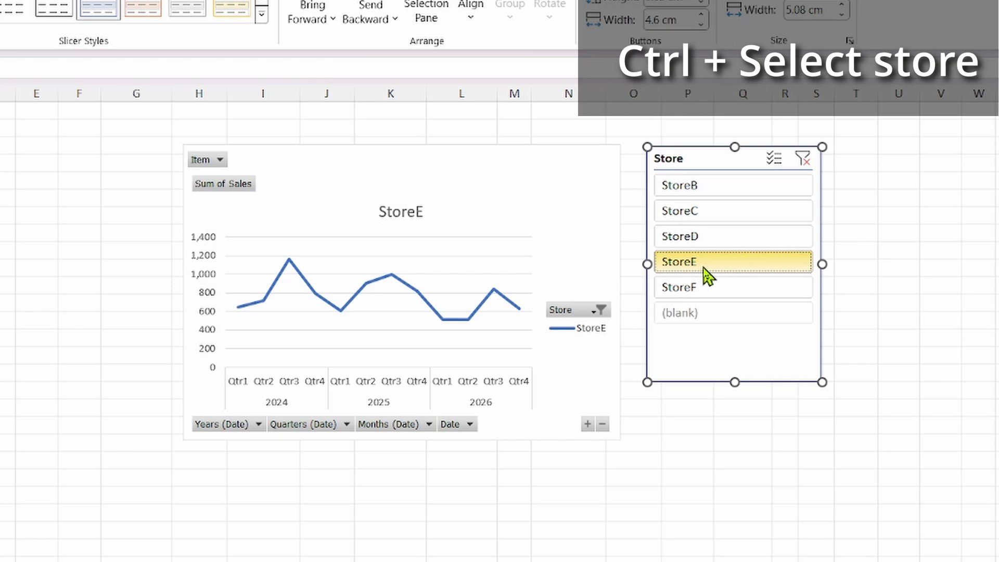
click(699, 186)
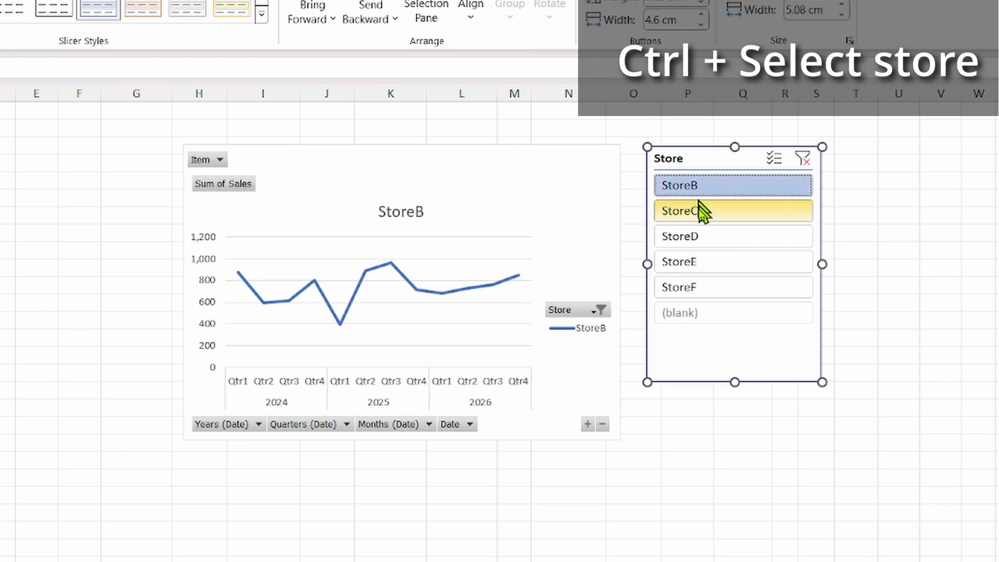
ctrl+click(702, 215)
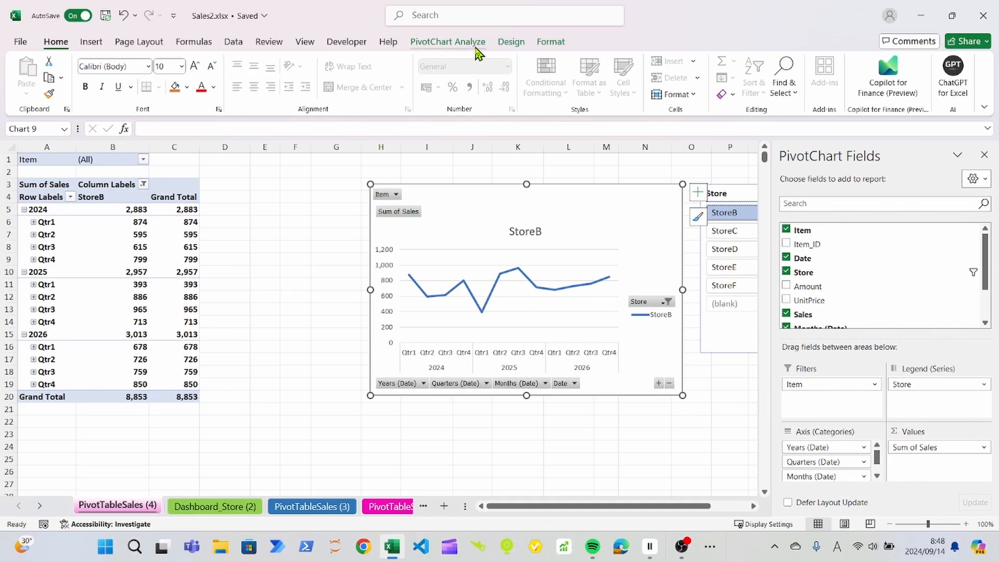
Insert a slicer for the Item field and place it on the far side of the Store slicer from the chart.
click(474, 45)
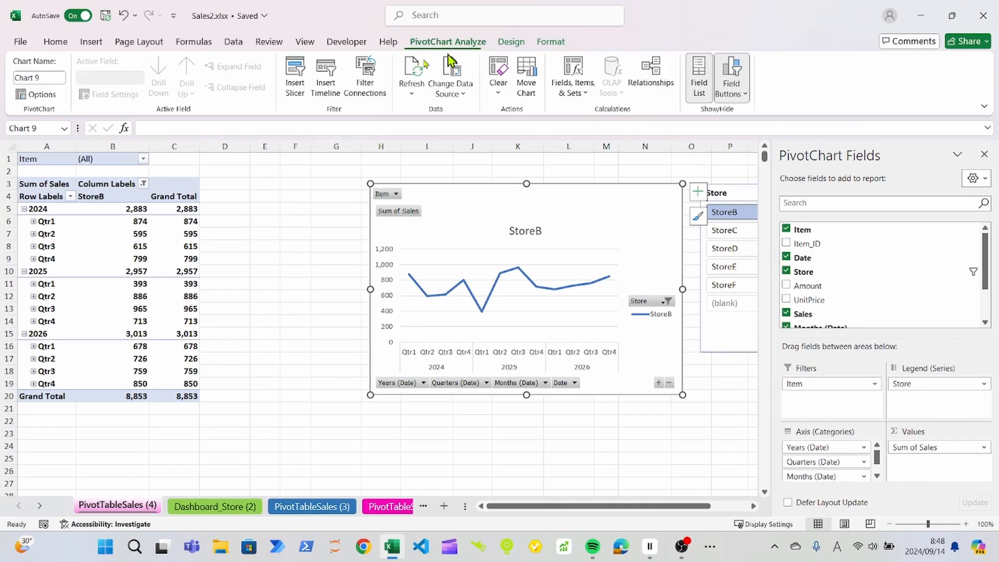
click(296, 84)
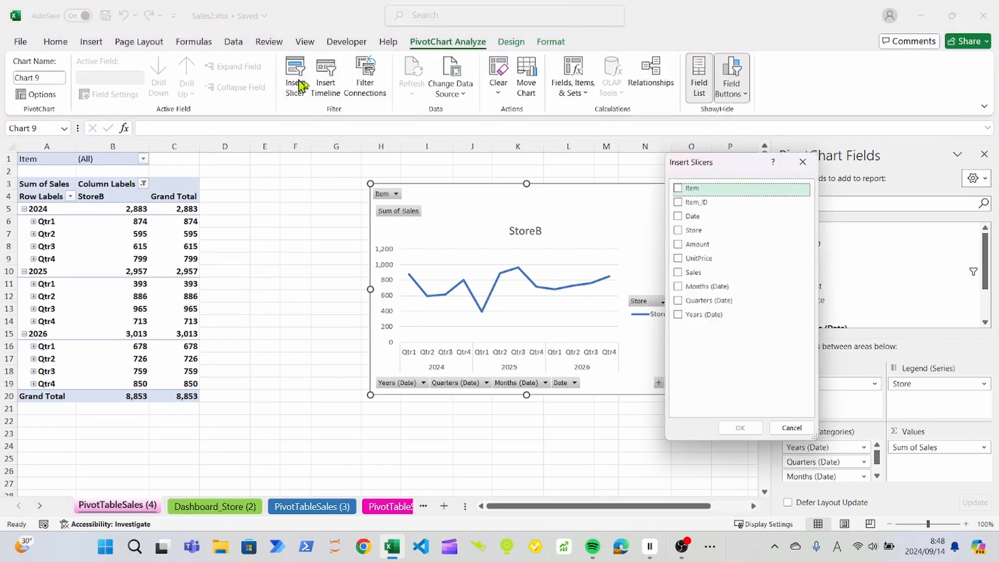
click(687, 182)
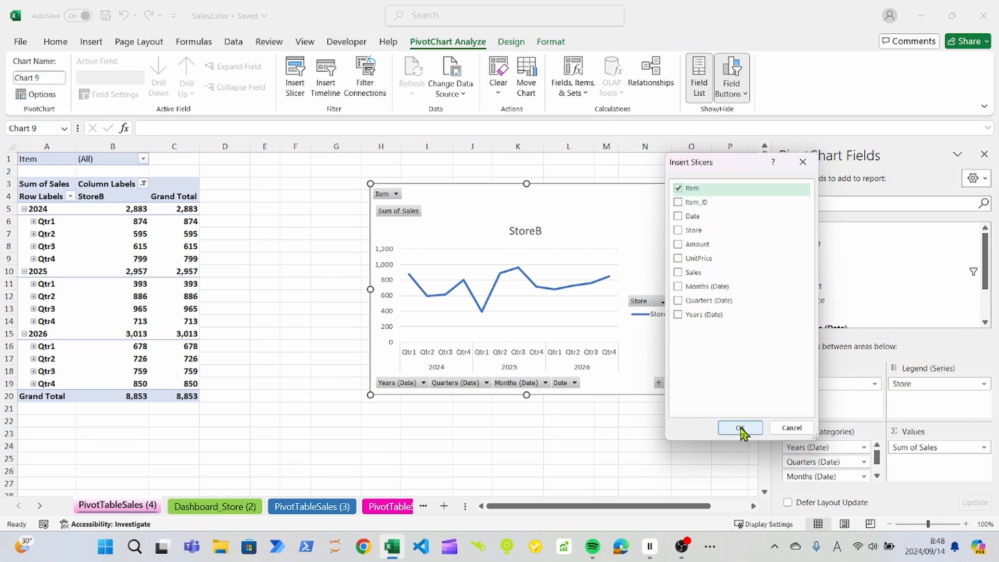
click(740, 428)
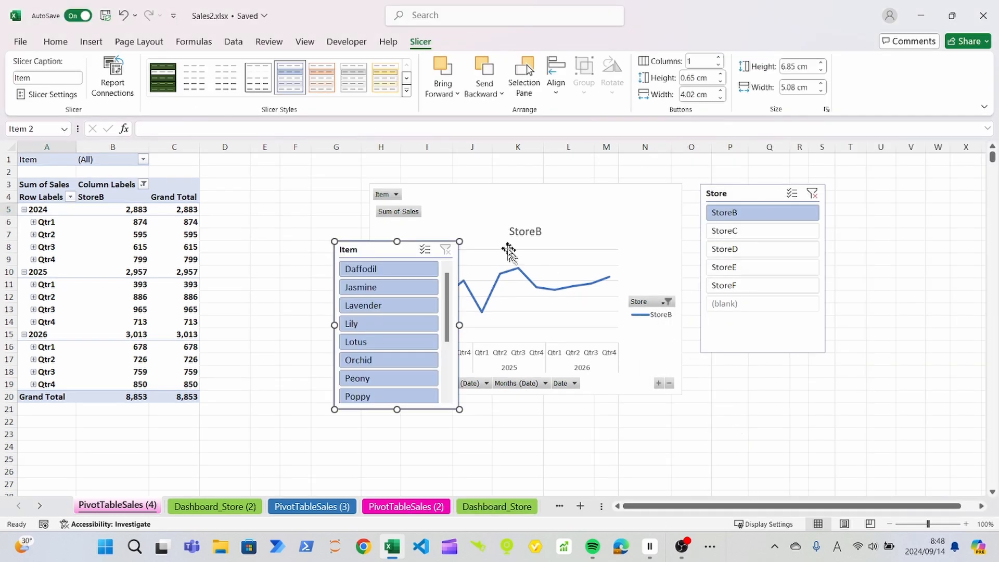
drag(390, 243, 878, 192)
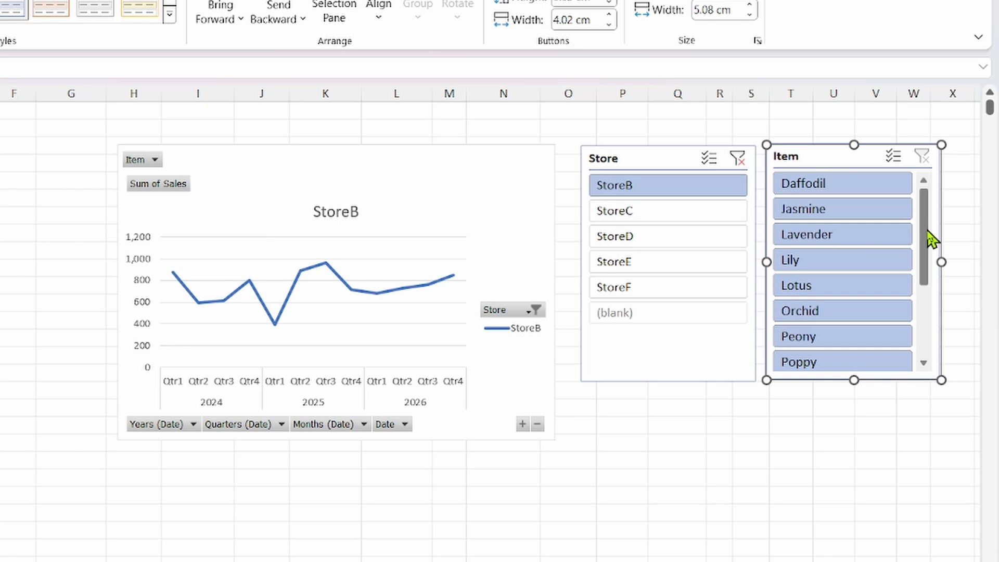
Filter the chart with the Item slicer to Sunflower, Sakura, Rose and Poppy in turn.
drag(931, 239, 925, 312)
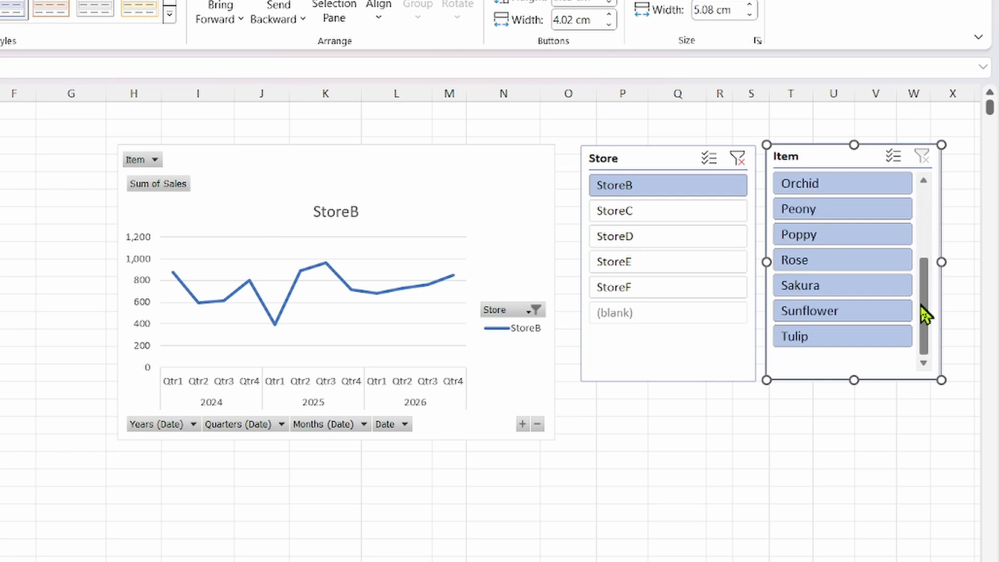
click(894, 313)
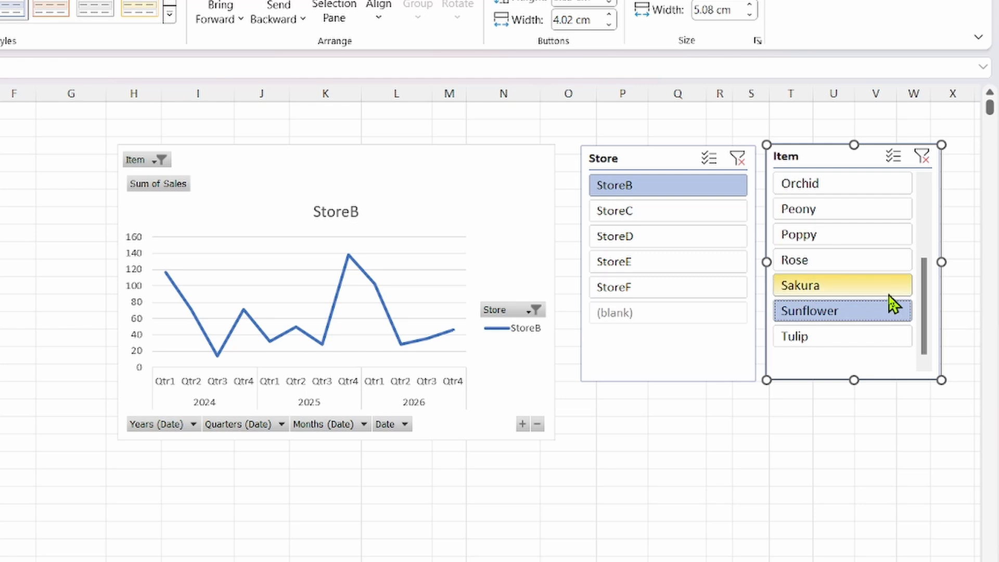
click(890, 294)
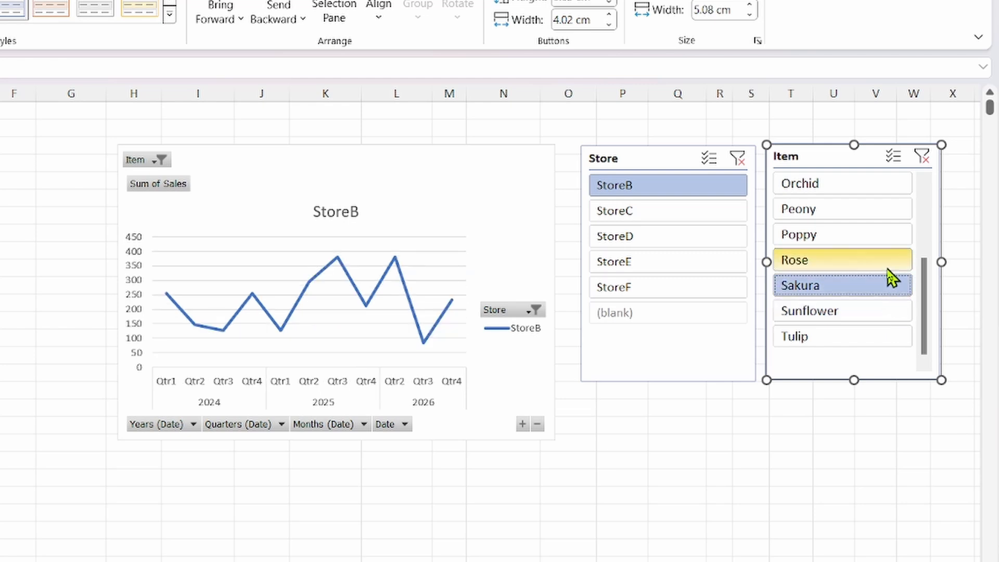
click(891, 277)
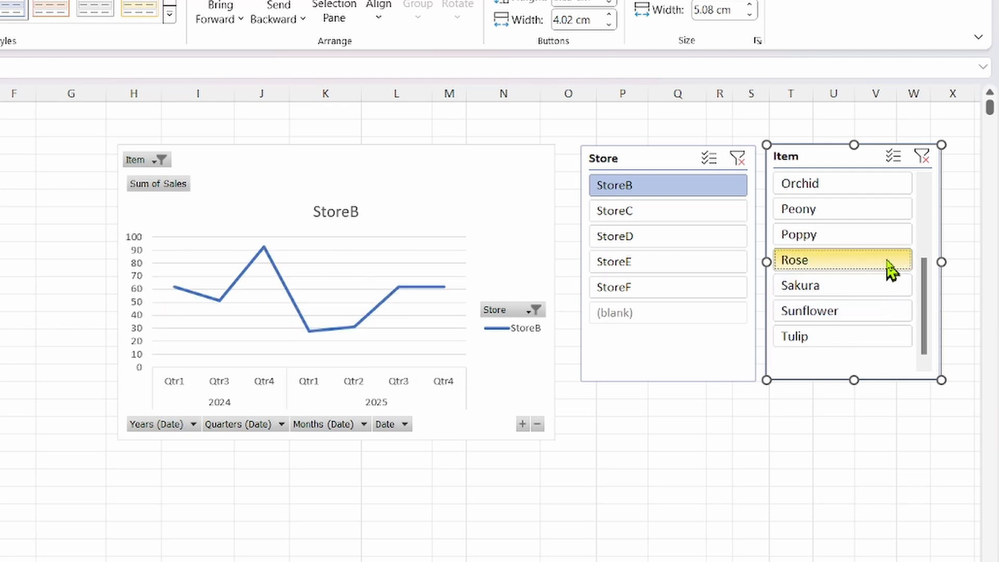
click(889, 249)
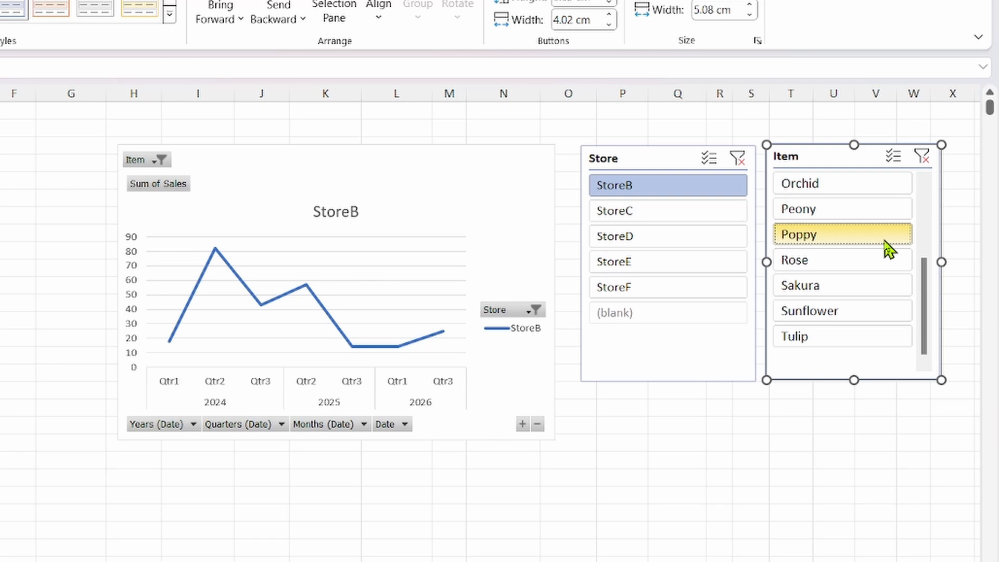
Filter the chart to the items Sunflower and Rose, and add StoreC to the Store slicer selection.
click(883, 318)
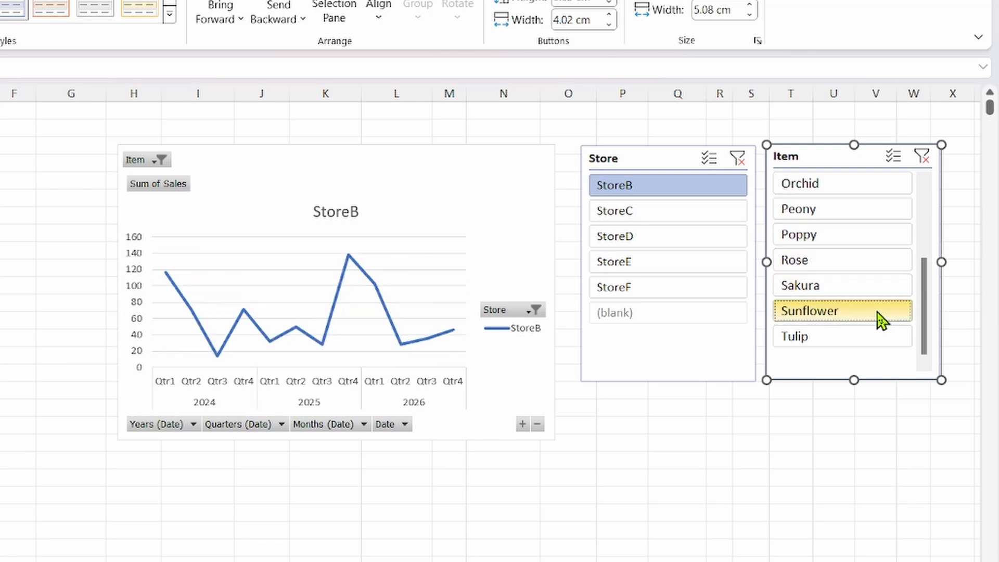
ctrl+click(880, 268)
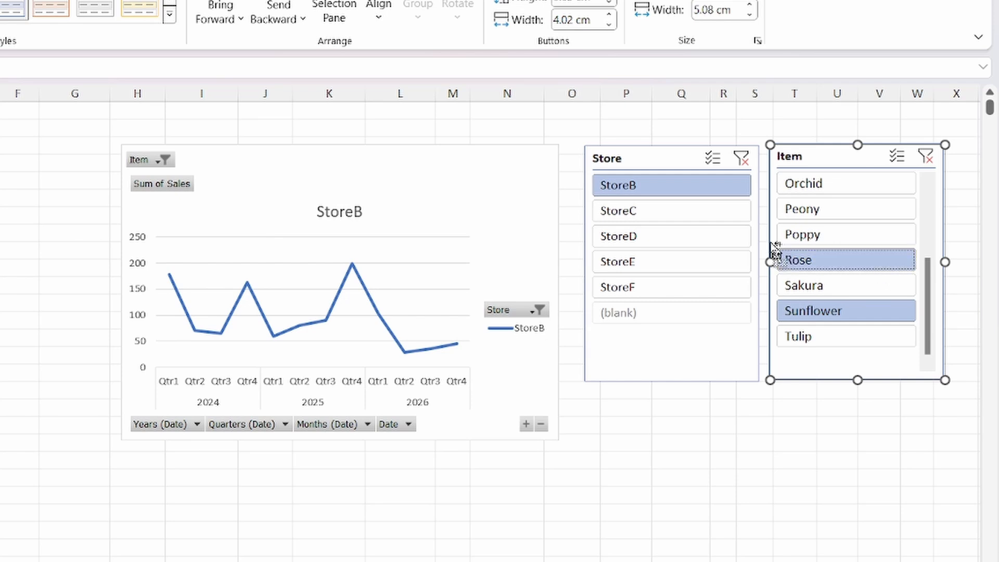
ctrl+click(689, 224)
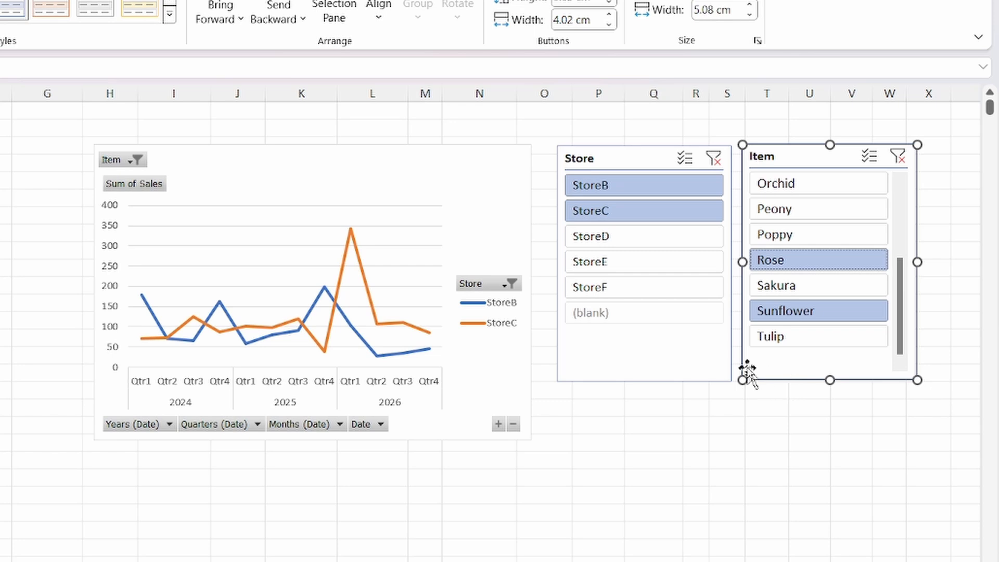
Move the PivotChart's Item field from the filters to the legend series below Store, and limit the Store slicer to StoreB.
click(508, 196)
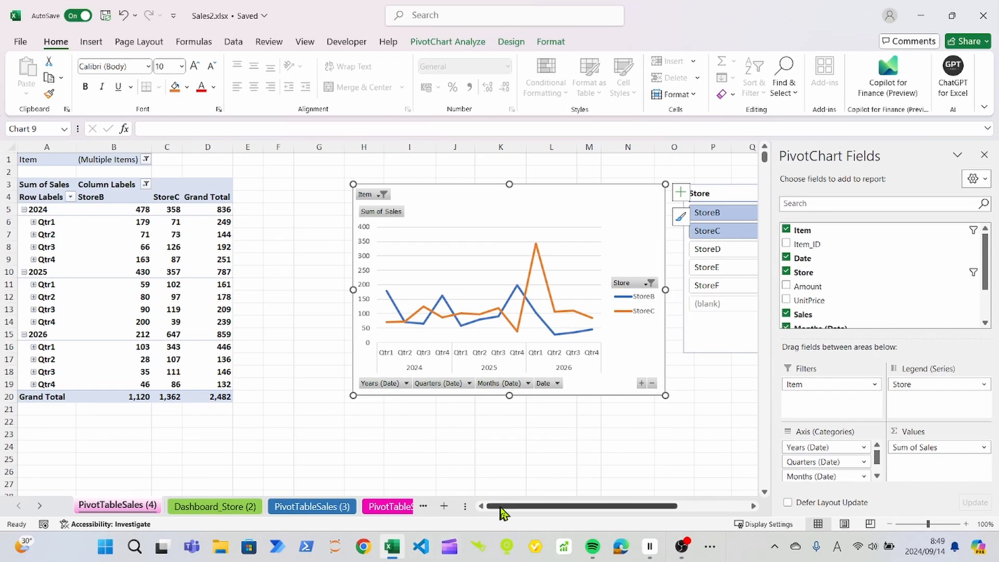
drag(504, 513, 547, 513)
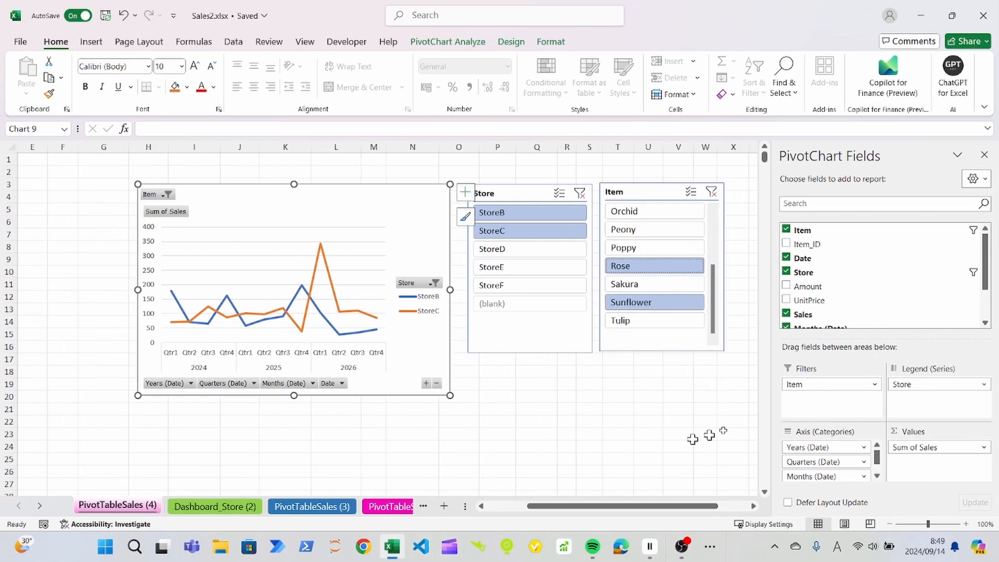
click(804, 384)
drag(803, 383, 919, 410)
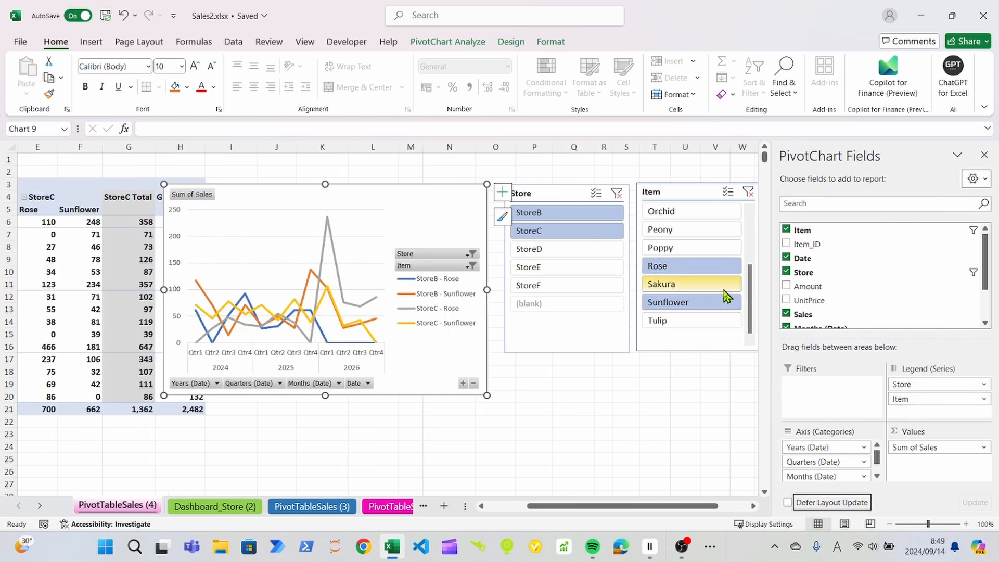
click(607, 216)
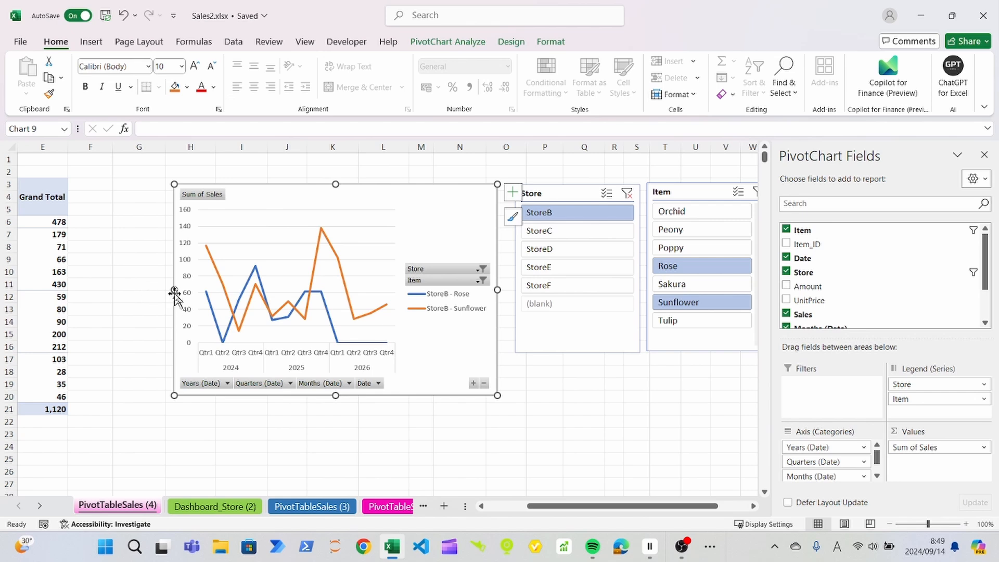
Enlarge the line chart by extending its left and top edges, and switch the Store slicer to StoreC.
drag(174, 292, 123, 290)
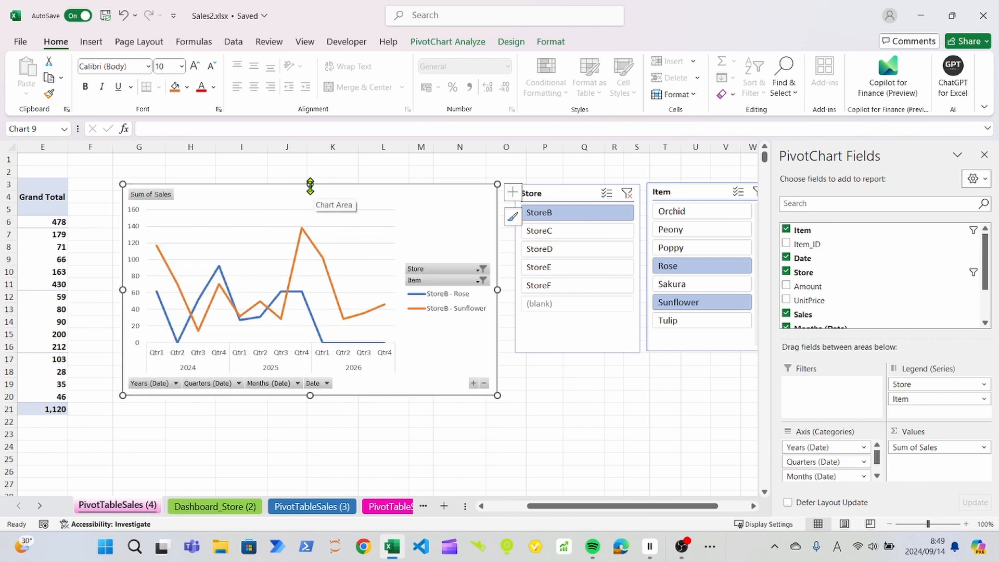
drag(310, 185, 311, 165)
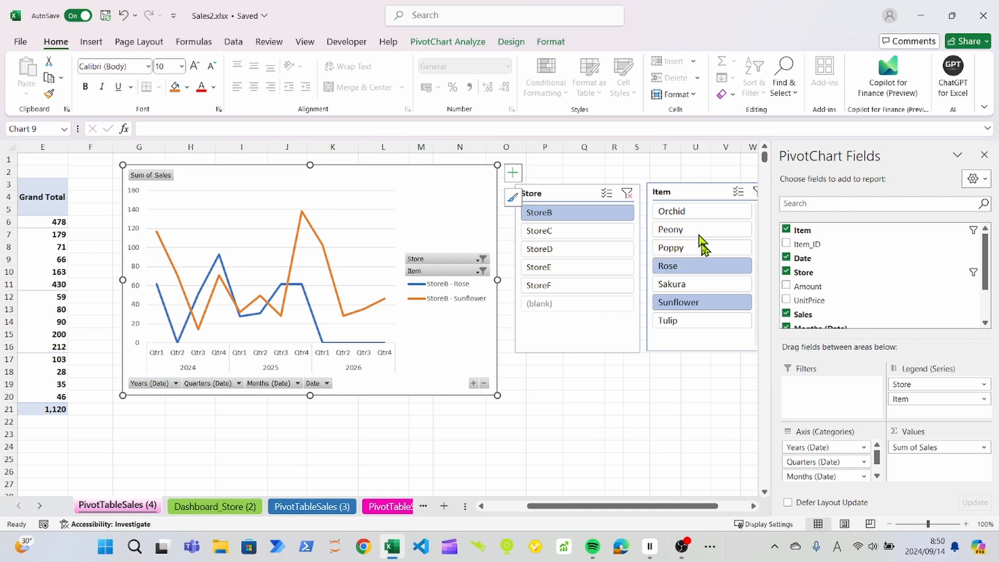
click(622, 234)
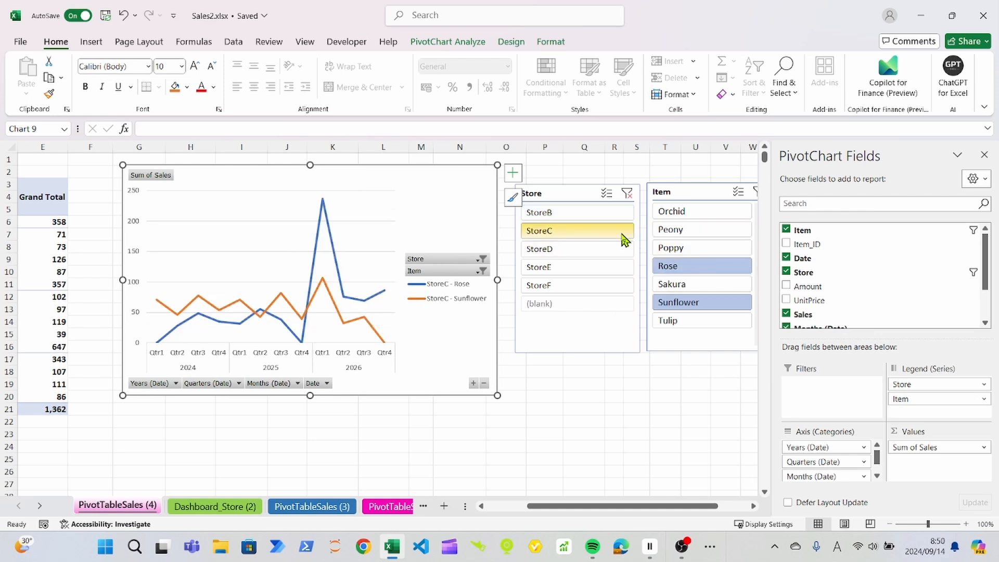